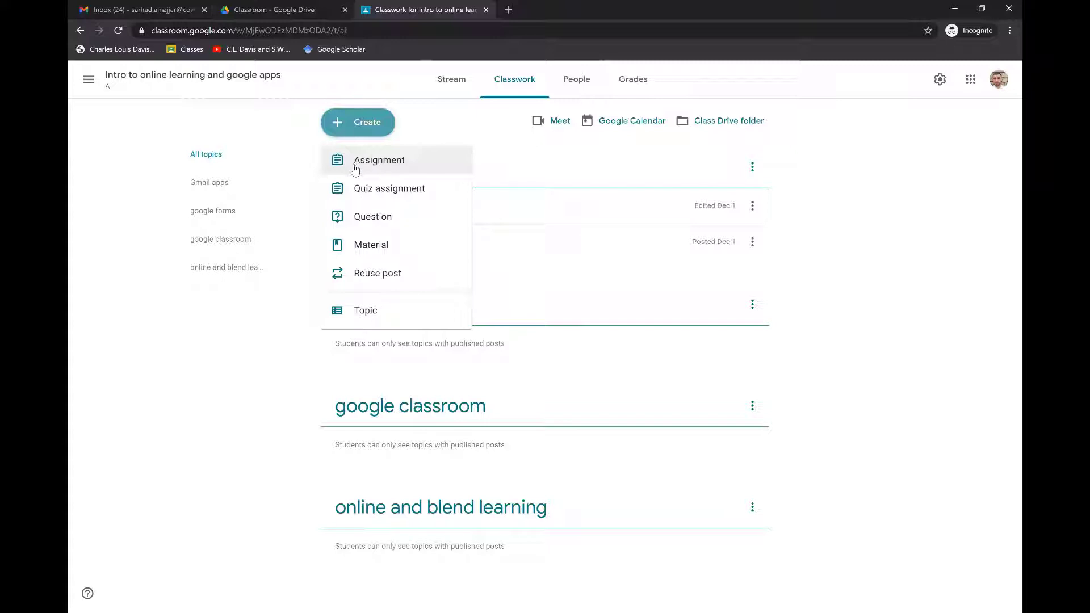
Start a new assignment in the class and title it "اشرح عمل الكوكل فورم"
click(842, 191)
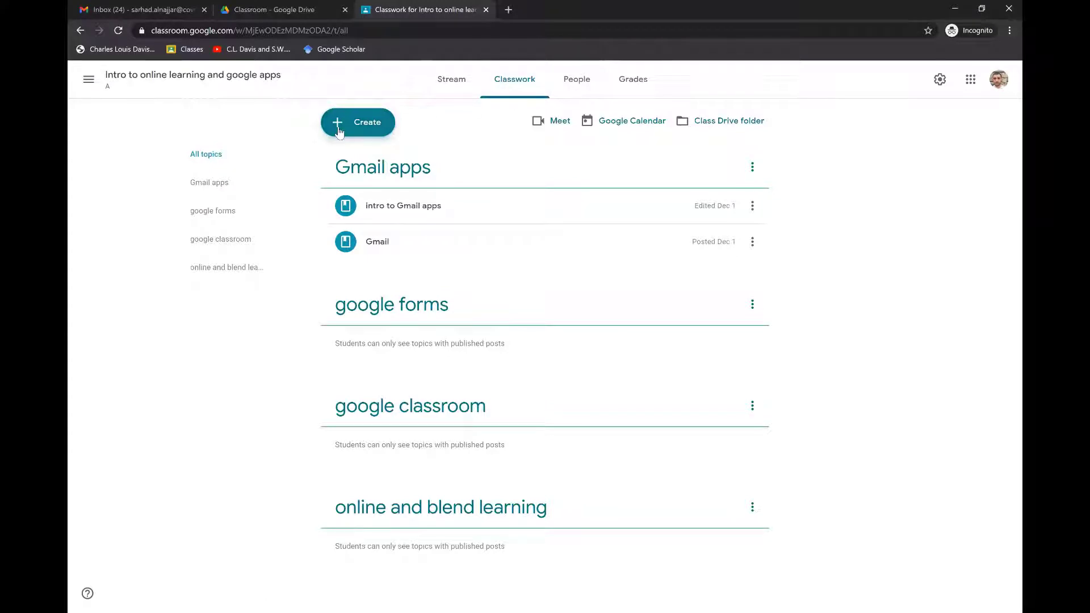
click(361, 137)
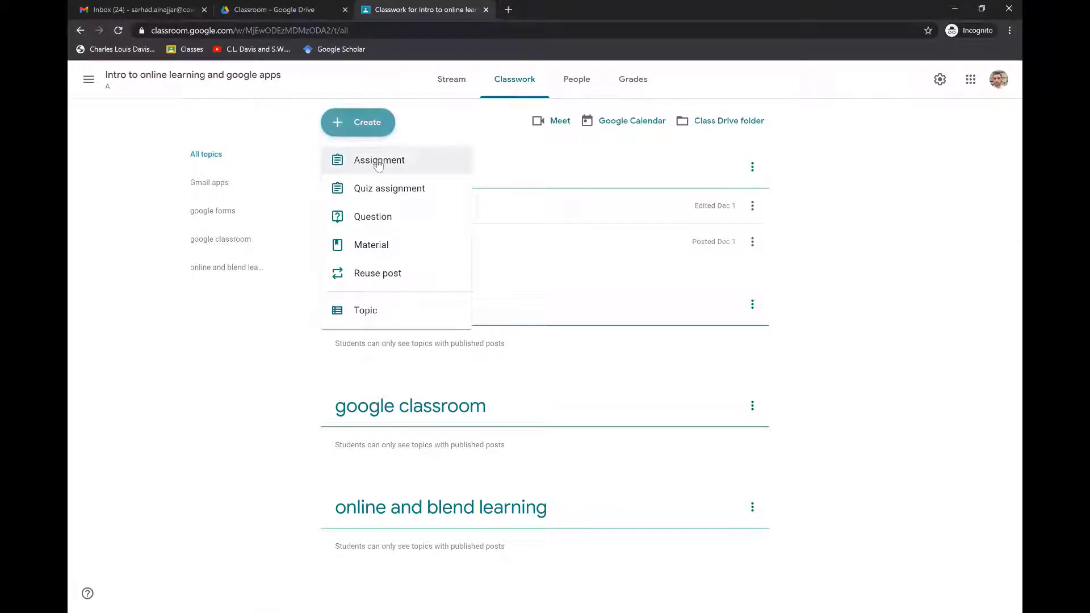
click(379, 162)
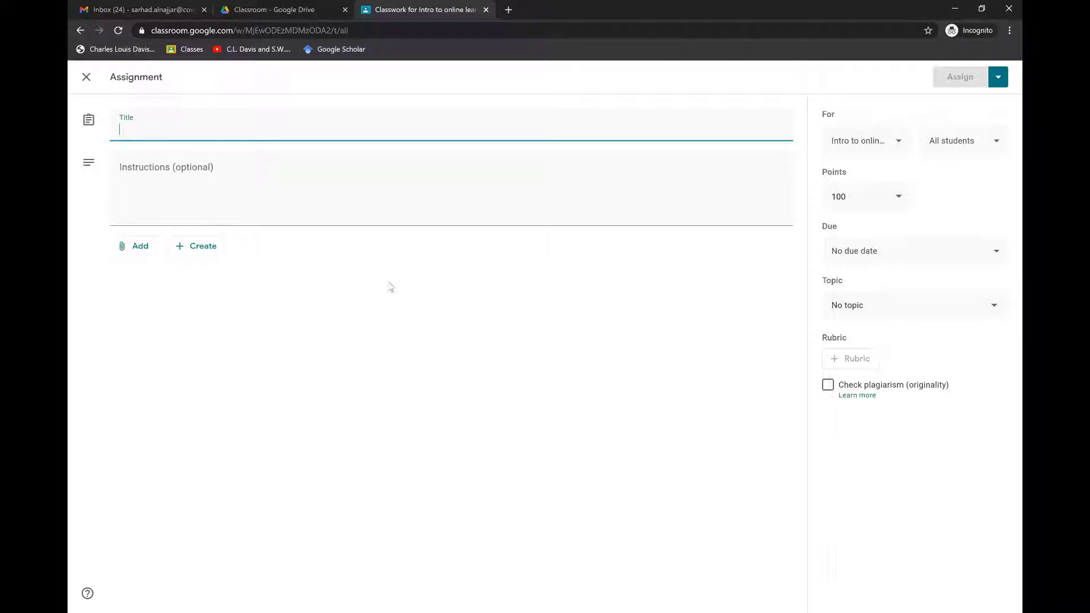
text(1)
key(BackSpace)
text(اشر)
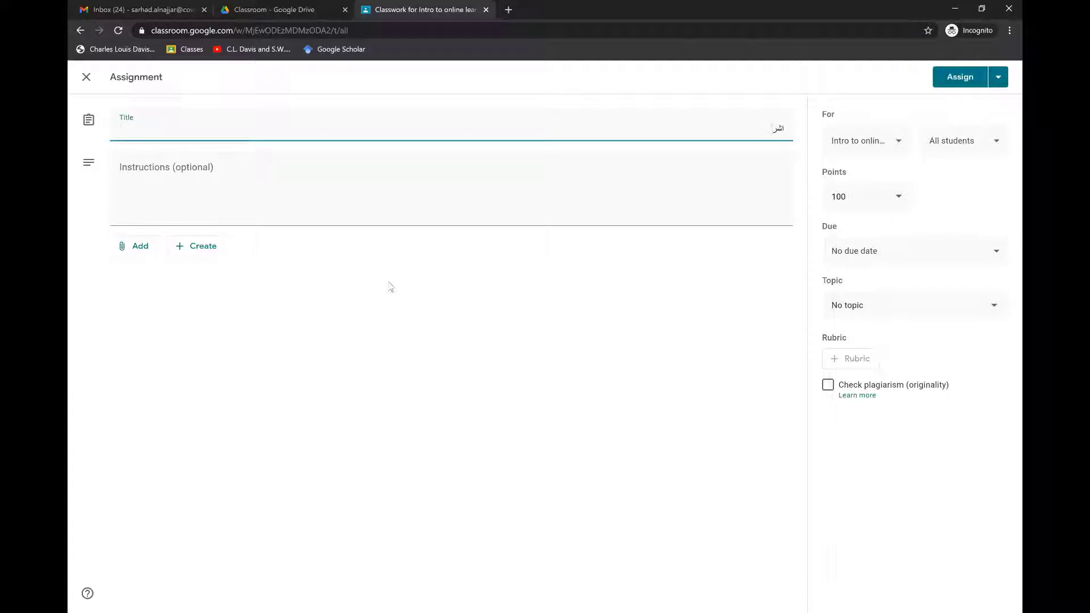
text(ح عمل الكوكل فور)
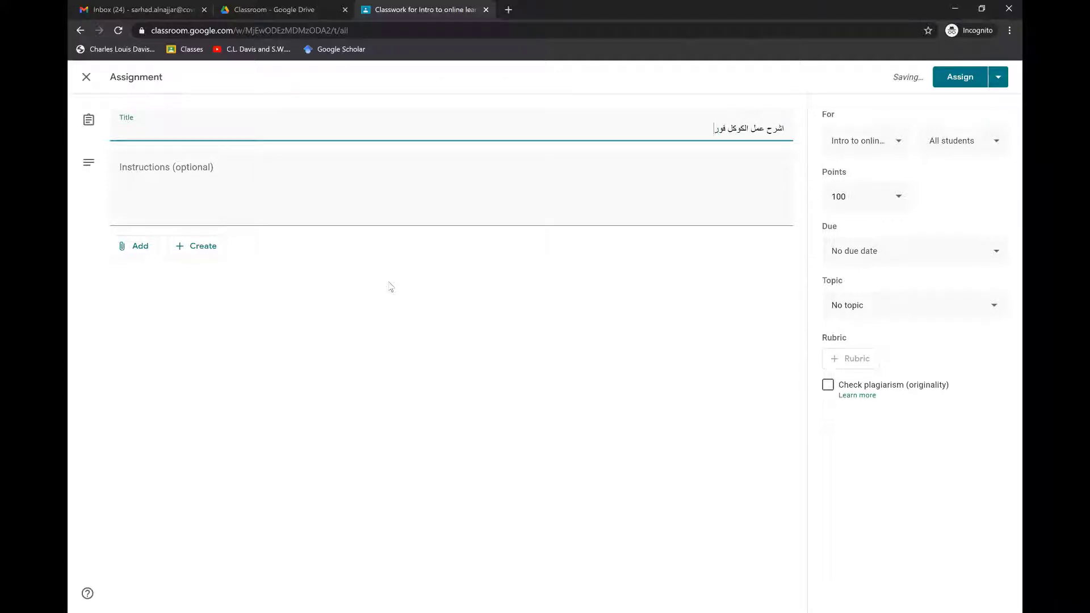
text(م)
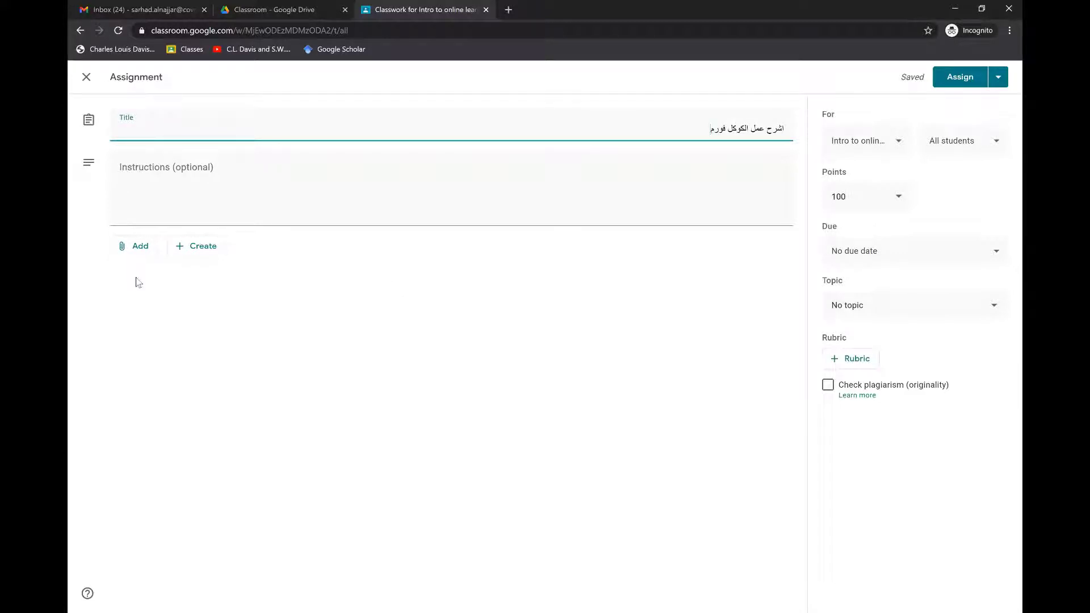
Insert the word "كيفية" after "اشرح" in the assignment title
click(769, 130)
text(كيف يعمل)
key(BackSpace)
text(ة)
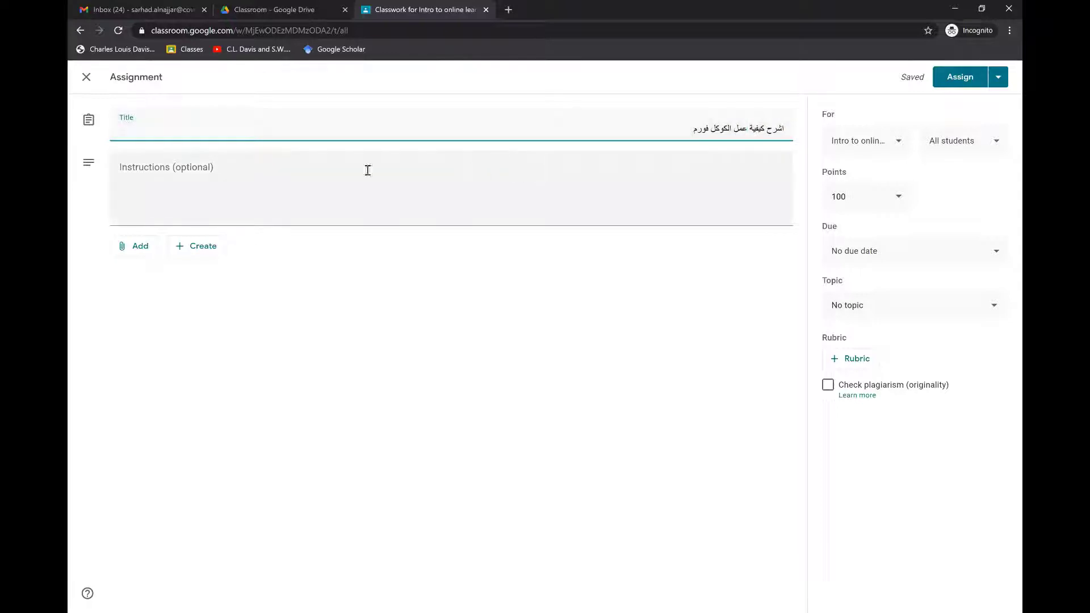
click(143, 167)
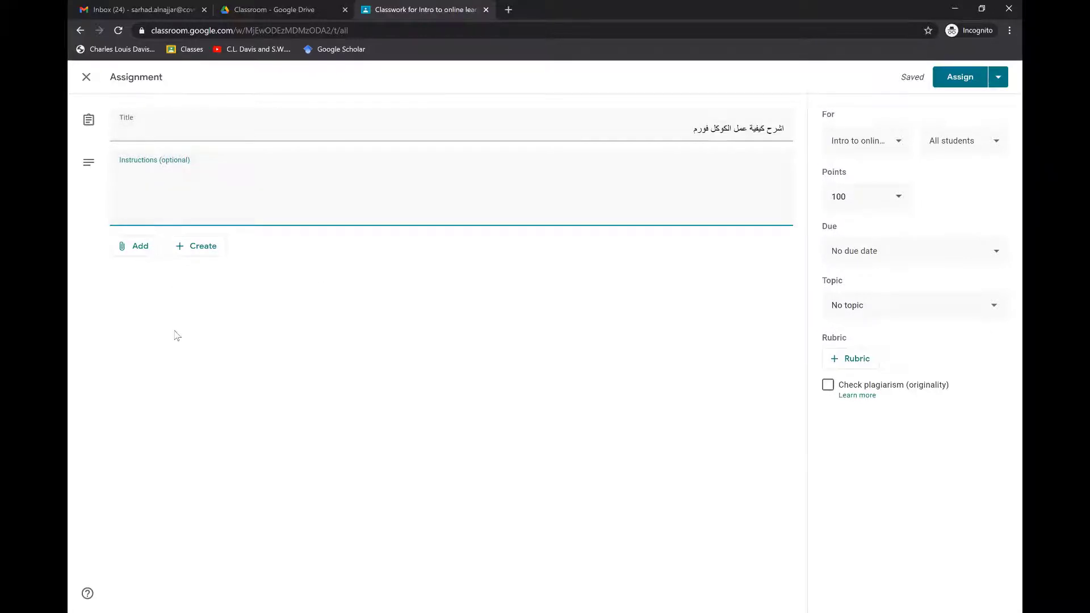
click(136, 246)
click(295, 257)
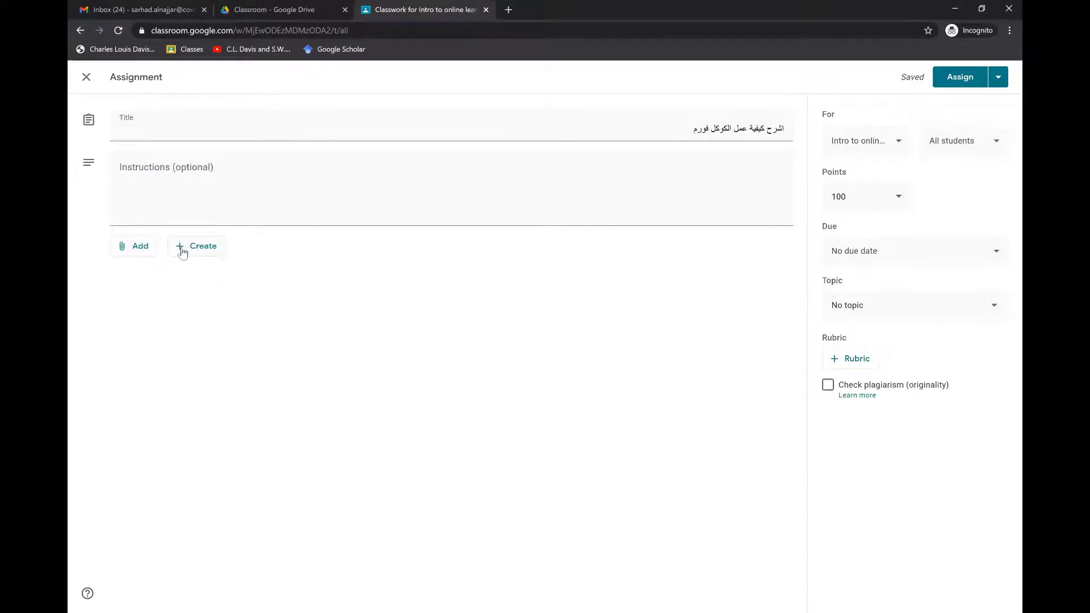
Create a new Google Docs attachment for the assignment and set its text direction to right-to-left
click(186, 253)
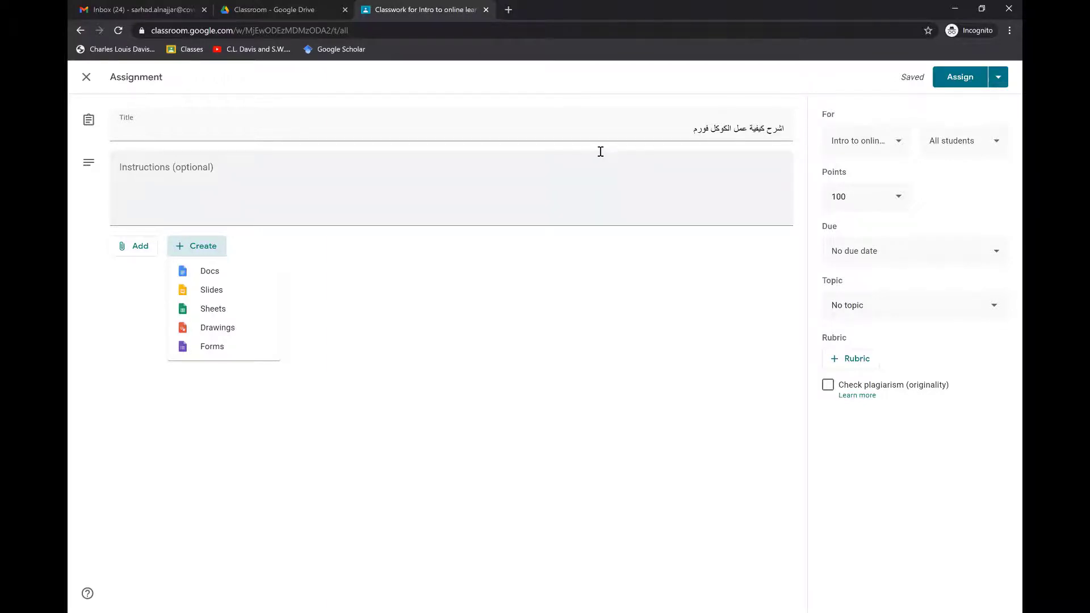
click(210, 273)
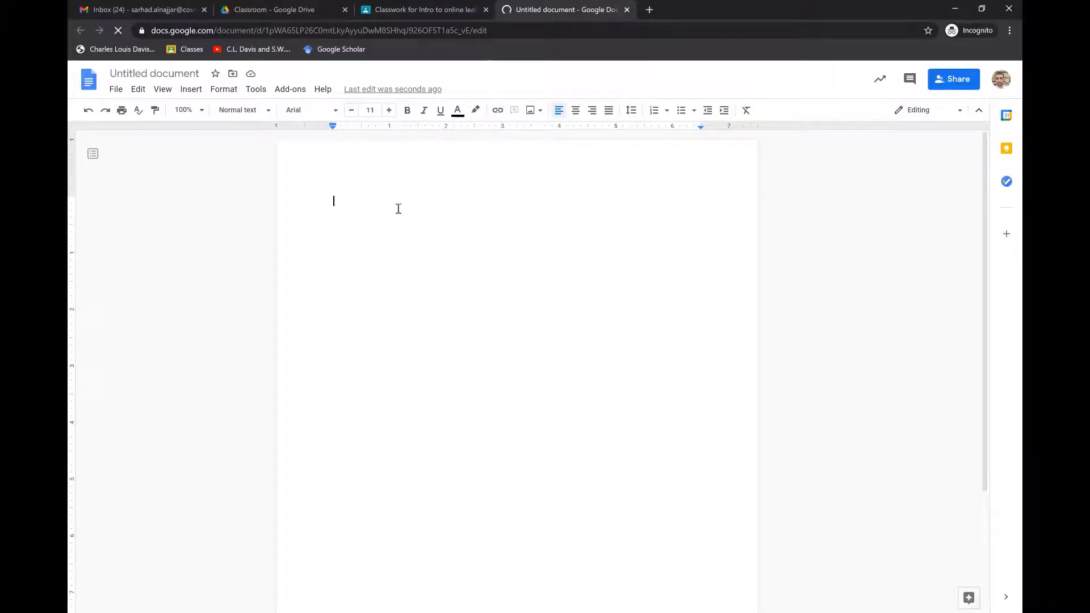
key(ctrl+Shift_R)
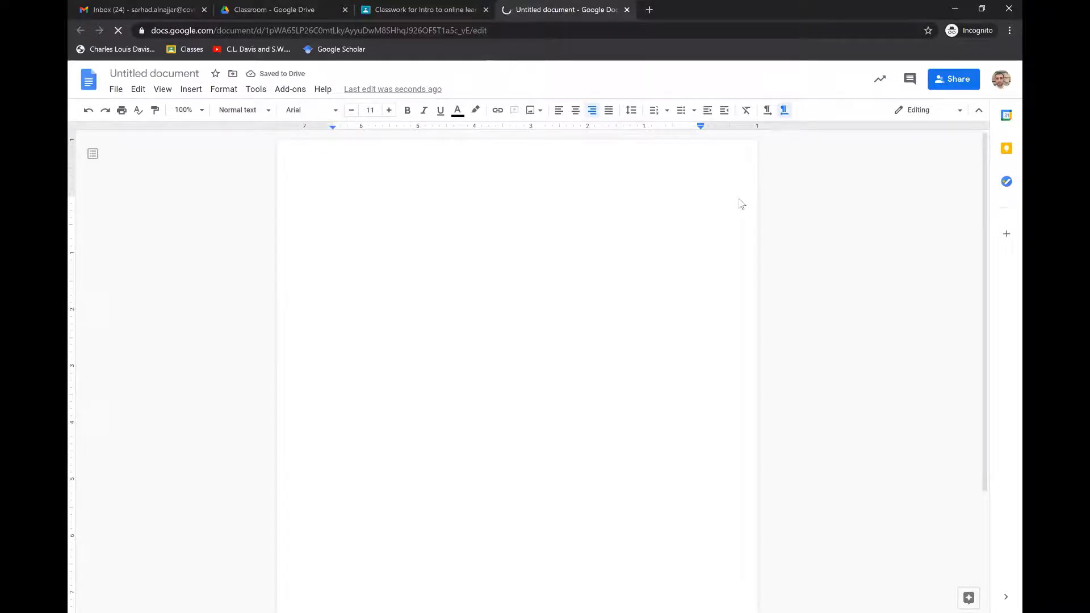
Write the question "اشرح كيفية عمل كوكل فورم" at the start of the new document
text(اشر)
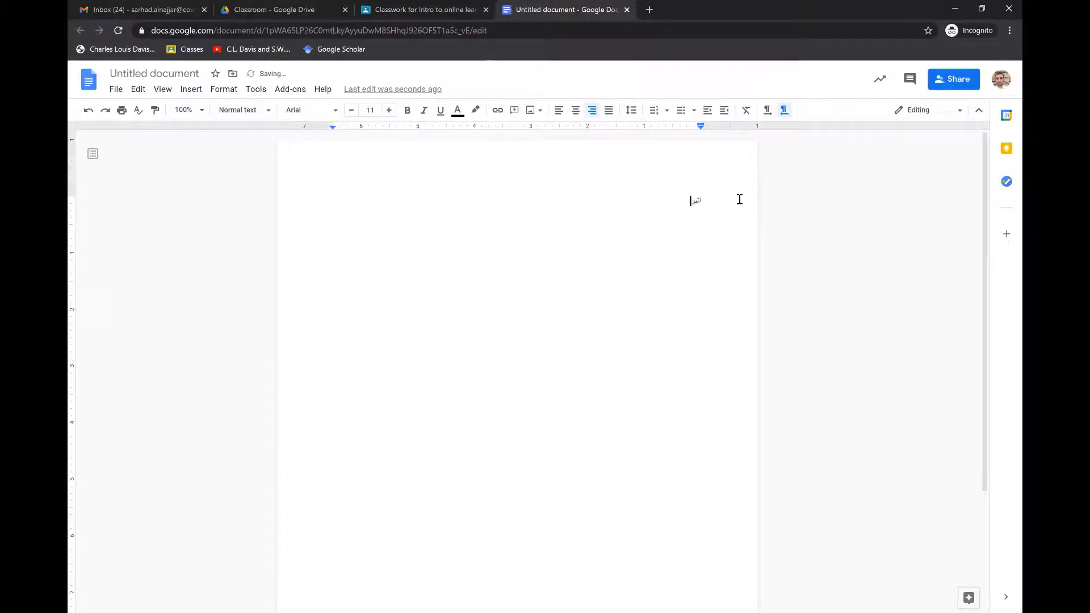
text(ح كيفية عمل)
key(BackSpace)
key(BackSpace)
key(BackSpace)
text(عمل كوم)
key(BackSpace)
text(كل فورم)
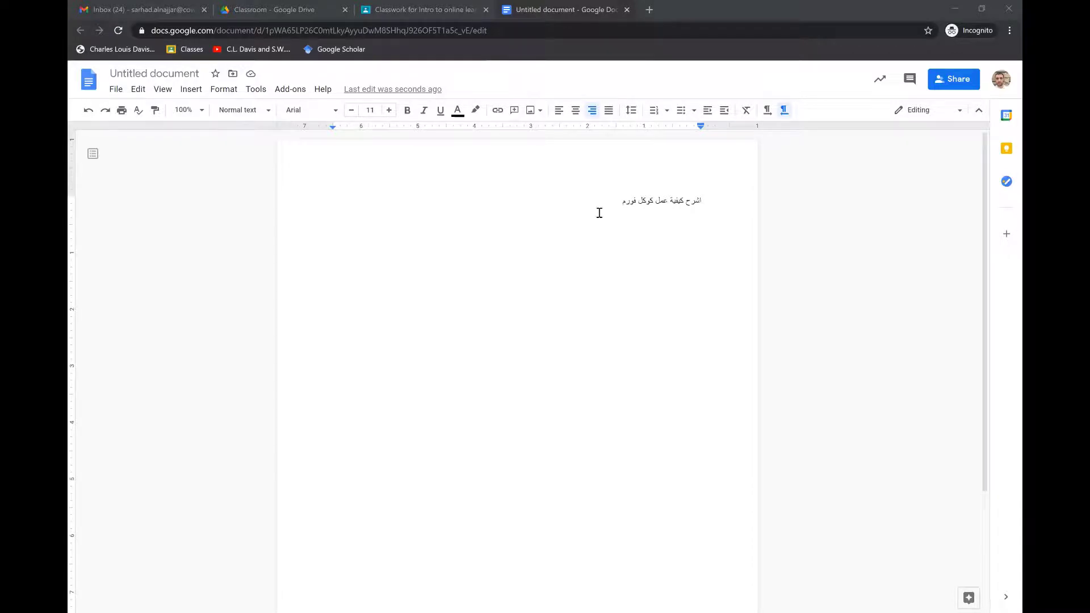
double_click(614, 200)
key(Return)
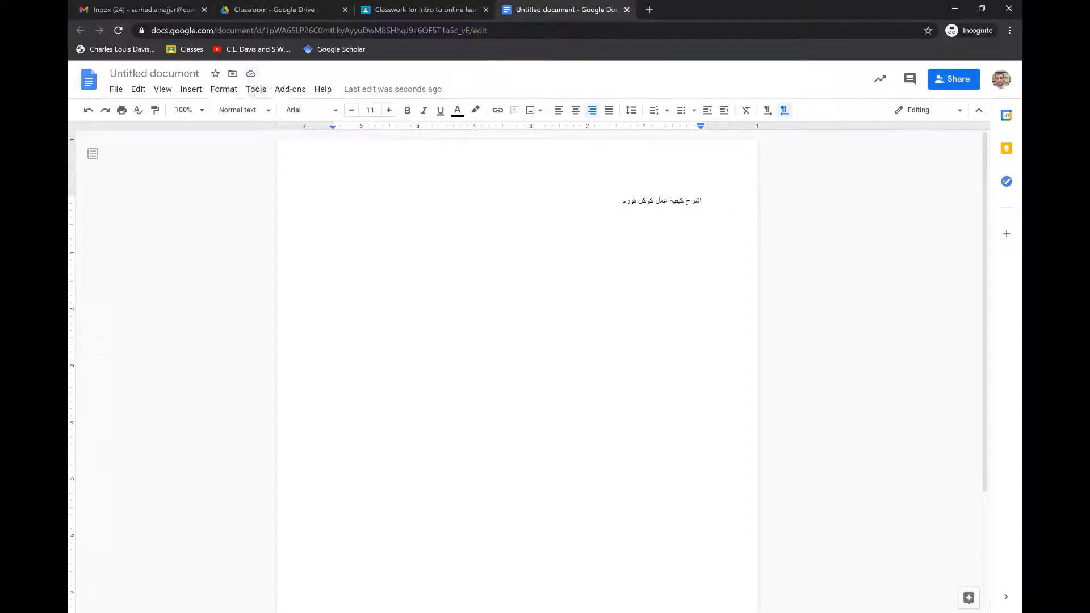
Close the document and set the assignment's attachment to make a copy for each student
click(627, 10)
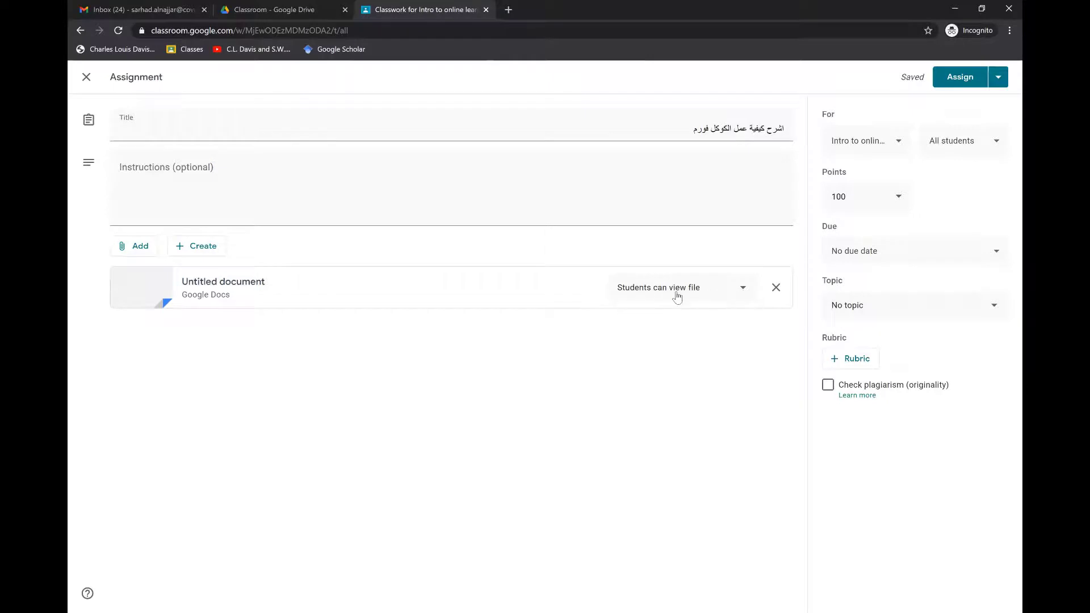
click(746, 293)
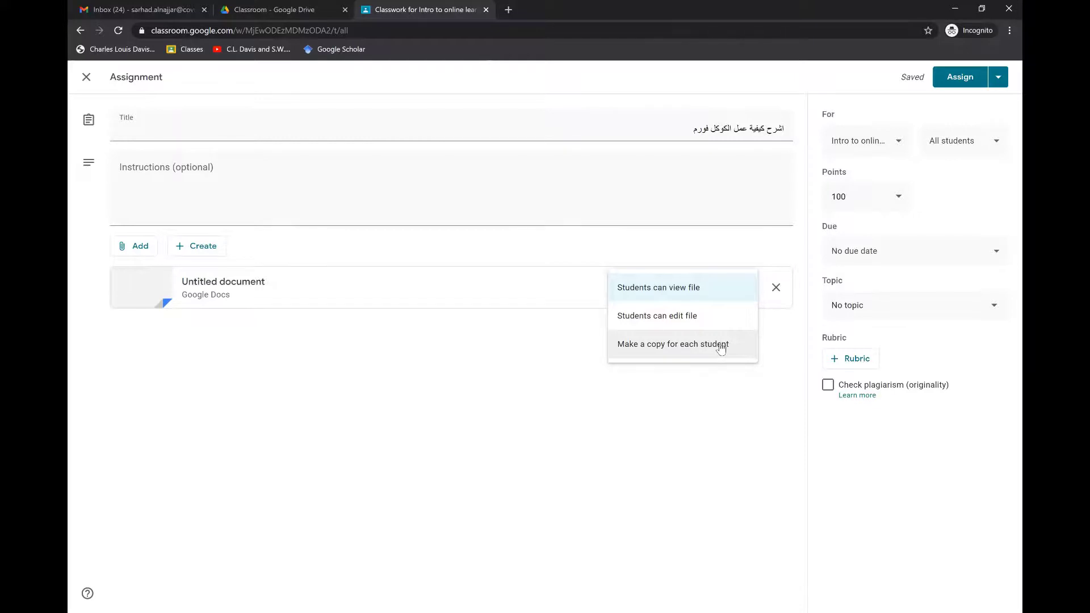
click(679, 348)
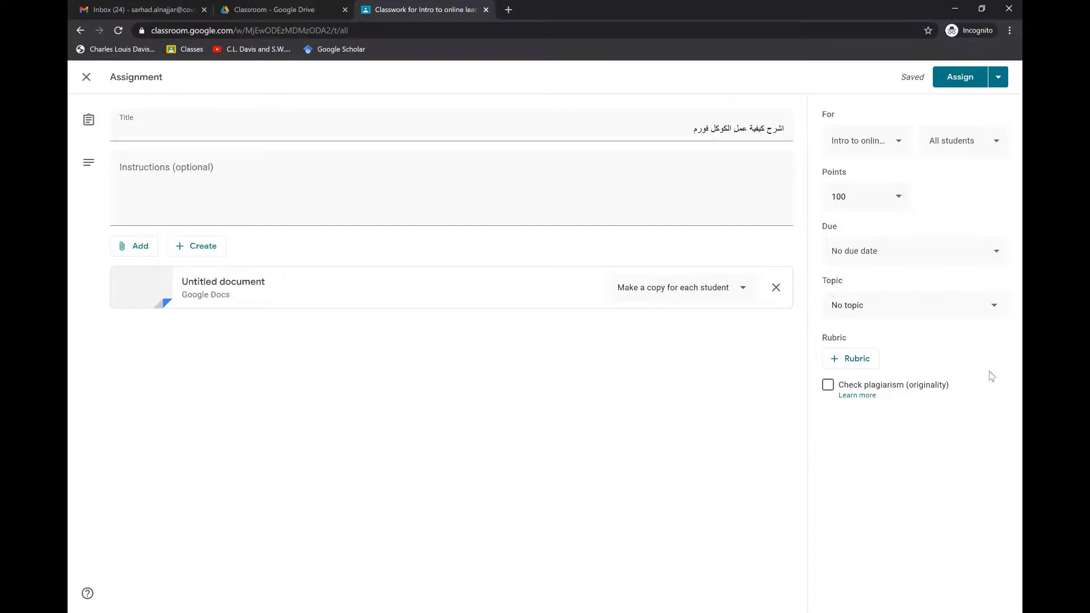
View the classes available for the assignment, exclude one student, and reselect all students
click(900, 143)
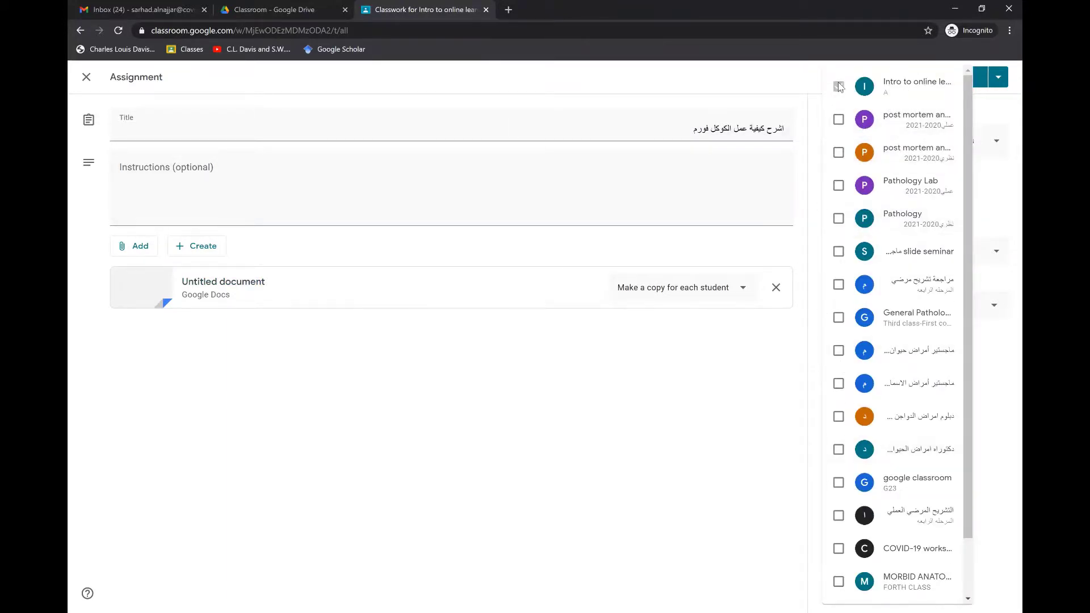
click(999, 205)
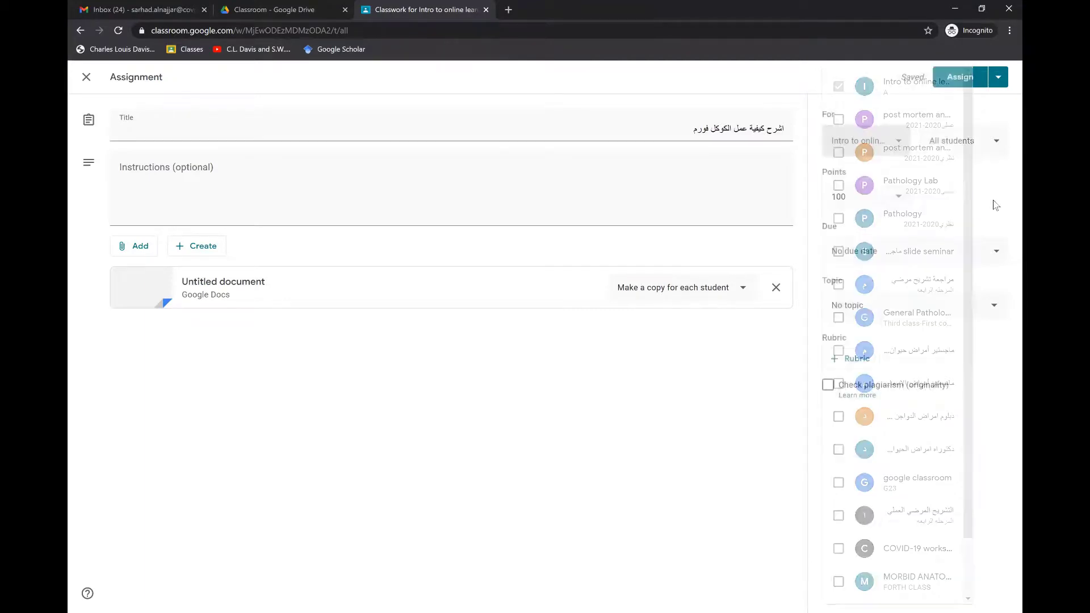
click(996, 147)
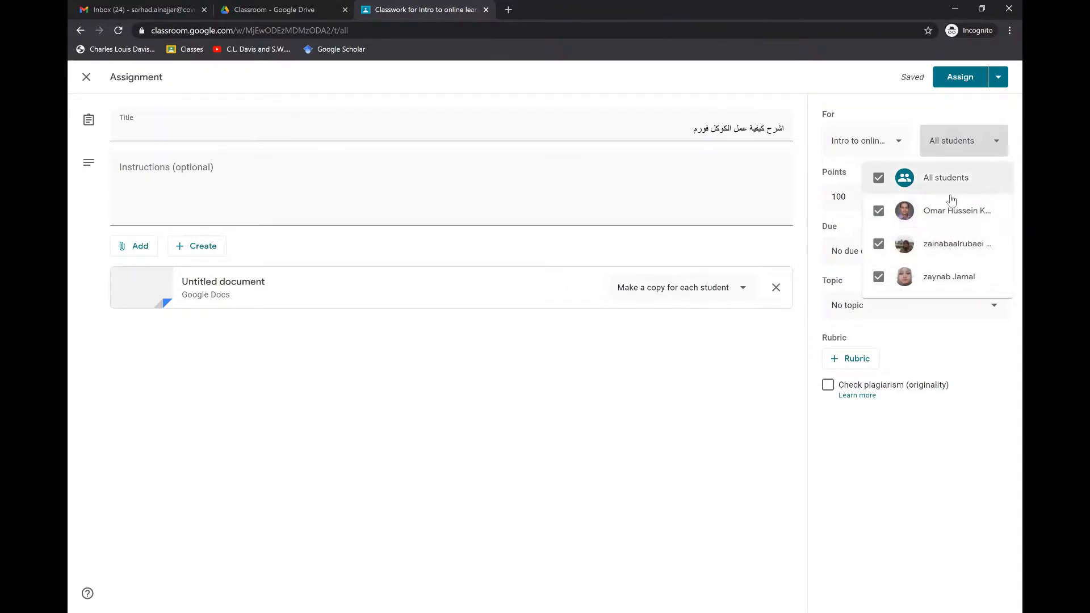
click(879, 244)
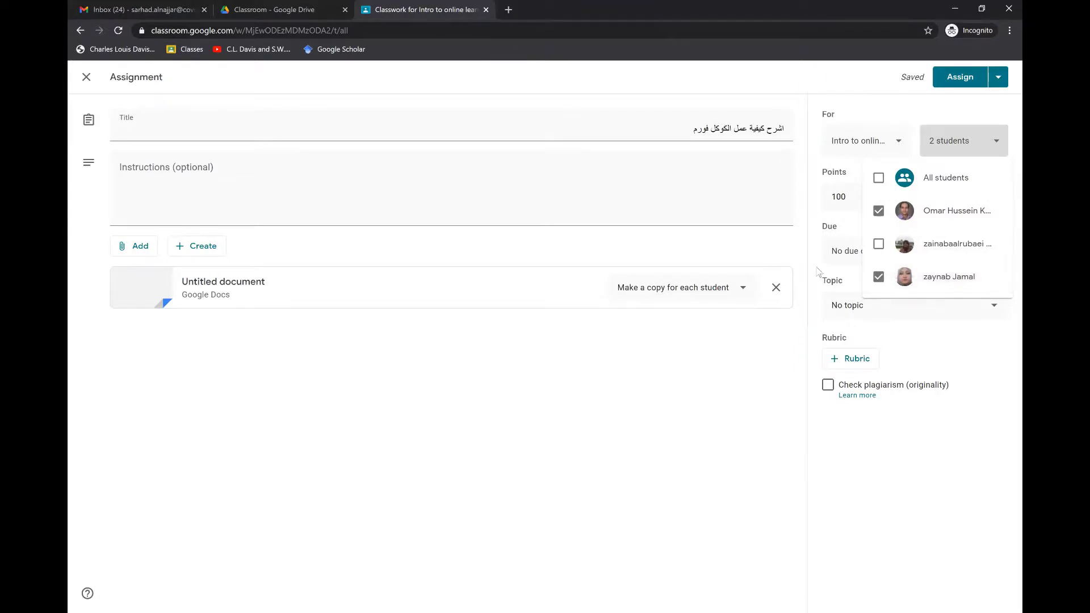
click(878, 179)
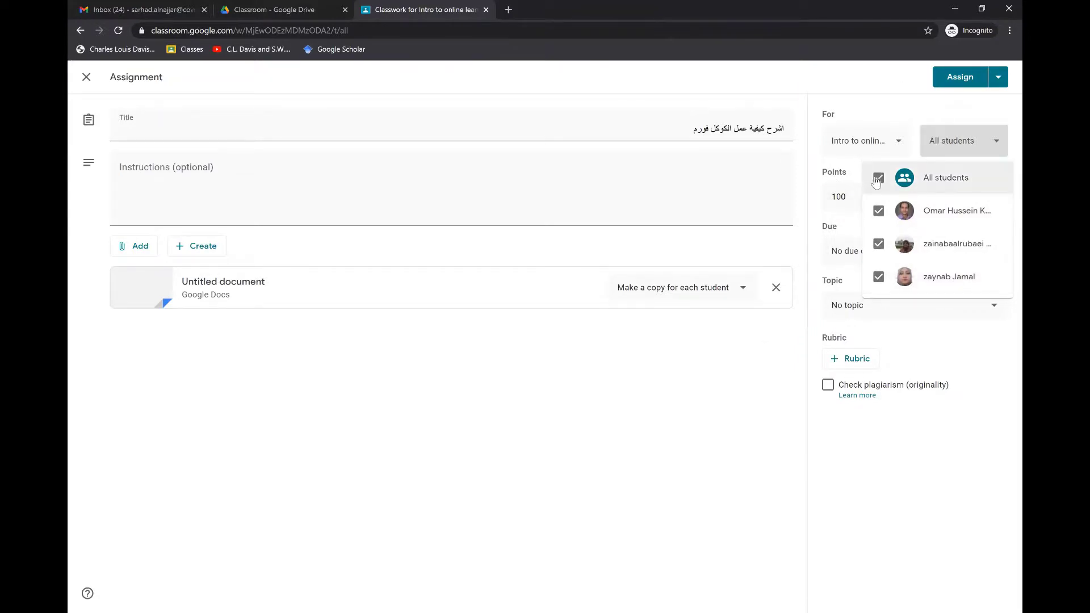
click(544, 449)
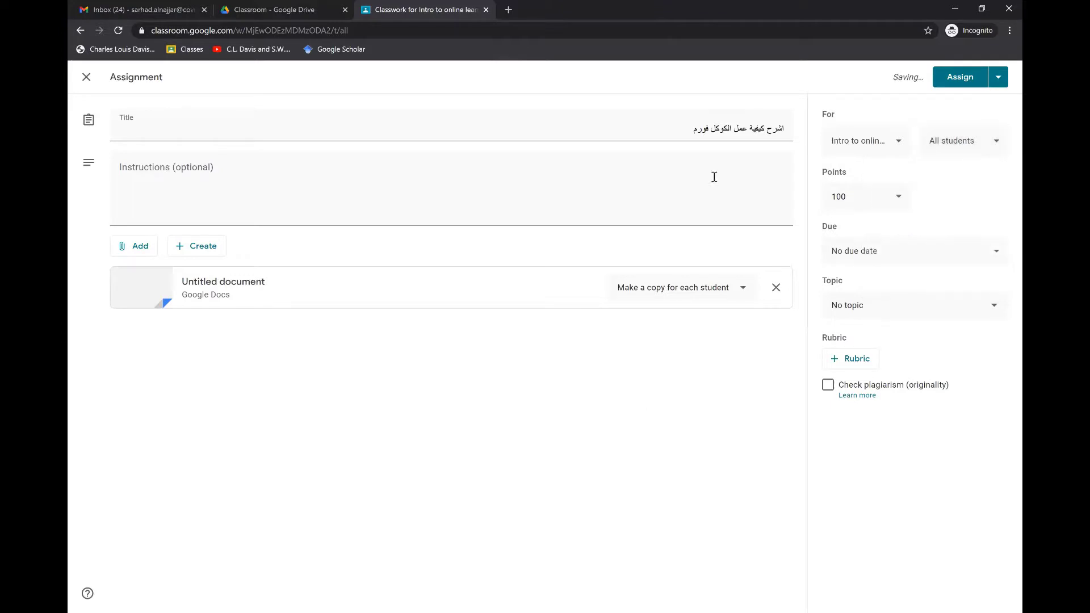
Set the assignment's points to 10
click(896, 202)
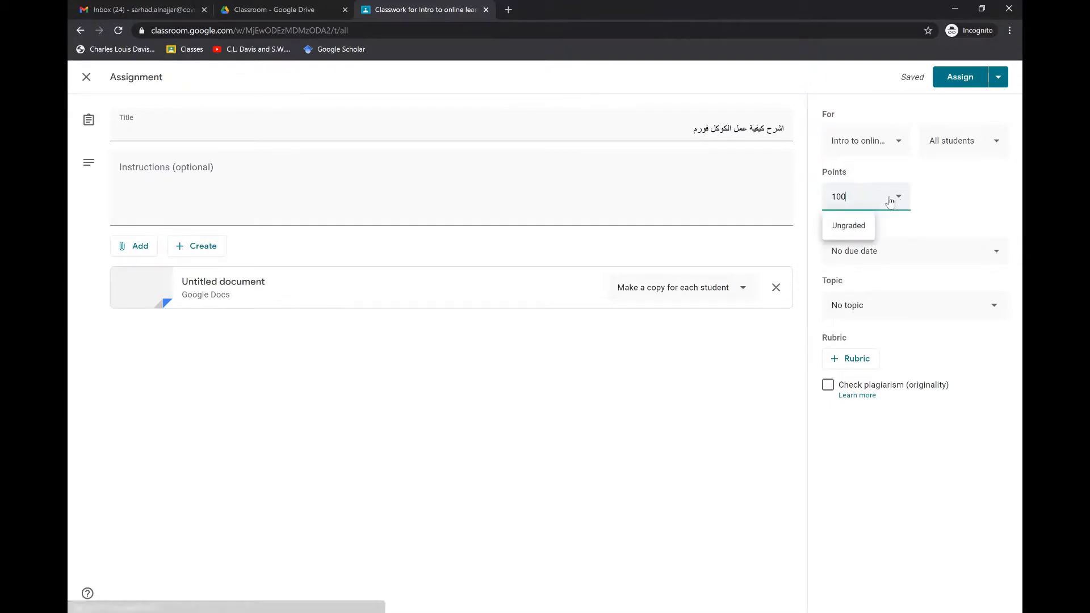
drag(846, 199, 838, 198)
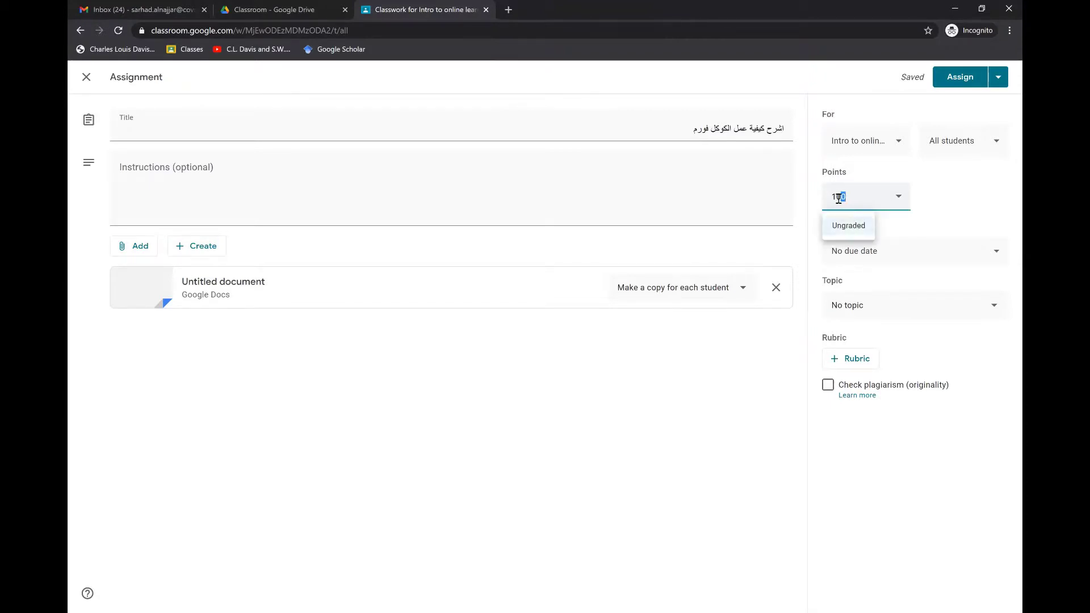
click(849, 200)
key(BackSpace)
click(787, 410)
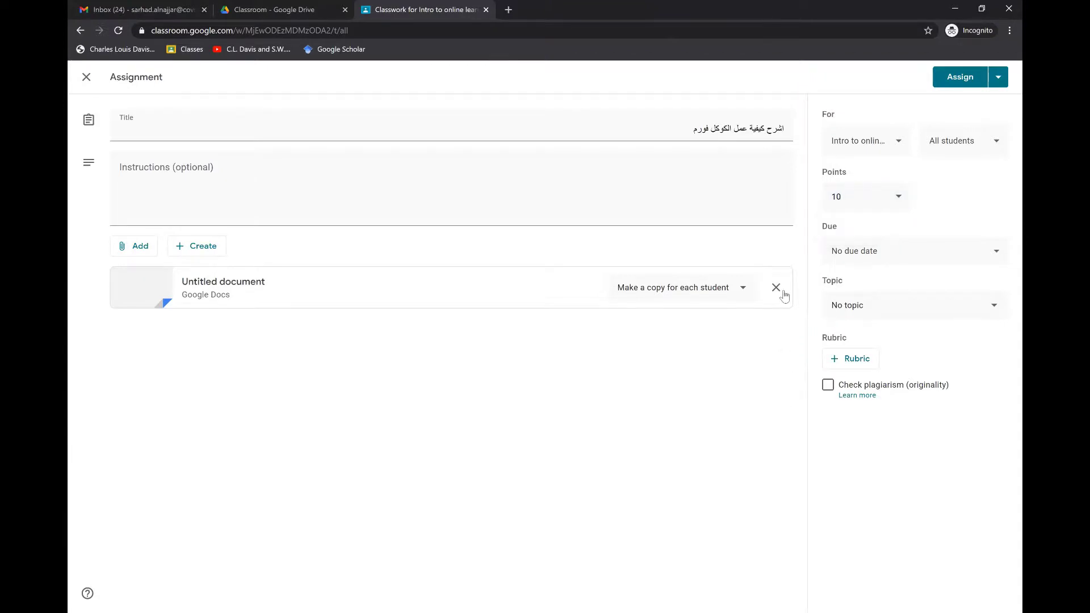
Set the assignment's due date to Dec 10, 2020, keeping the 11:59 PM due time
click(969, 252)
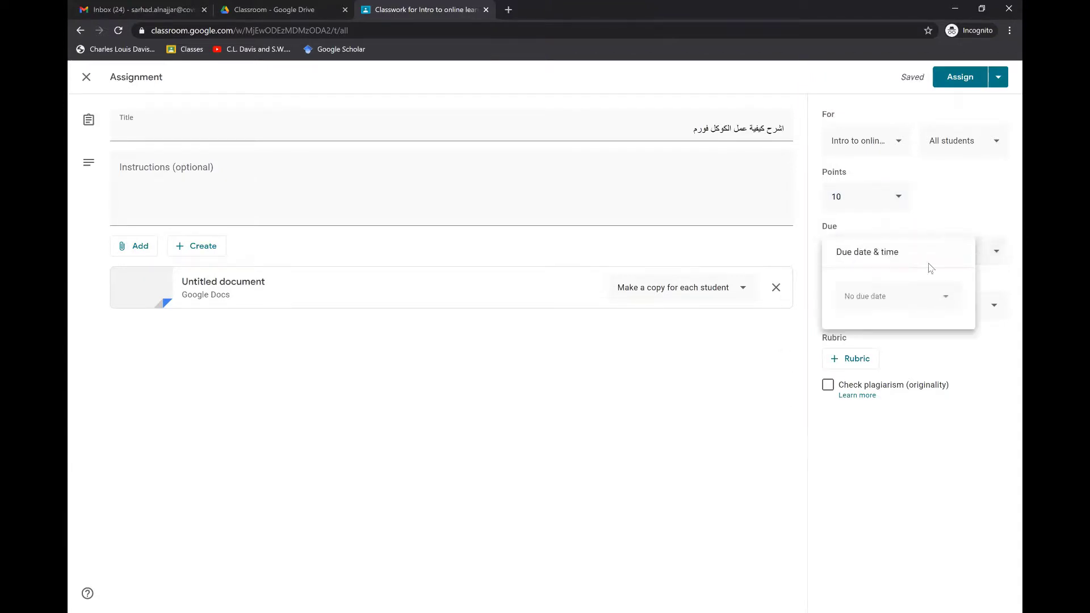
click(903, 296)
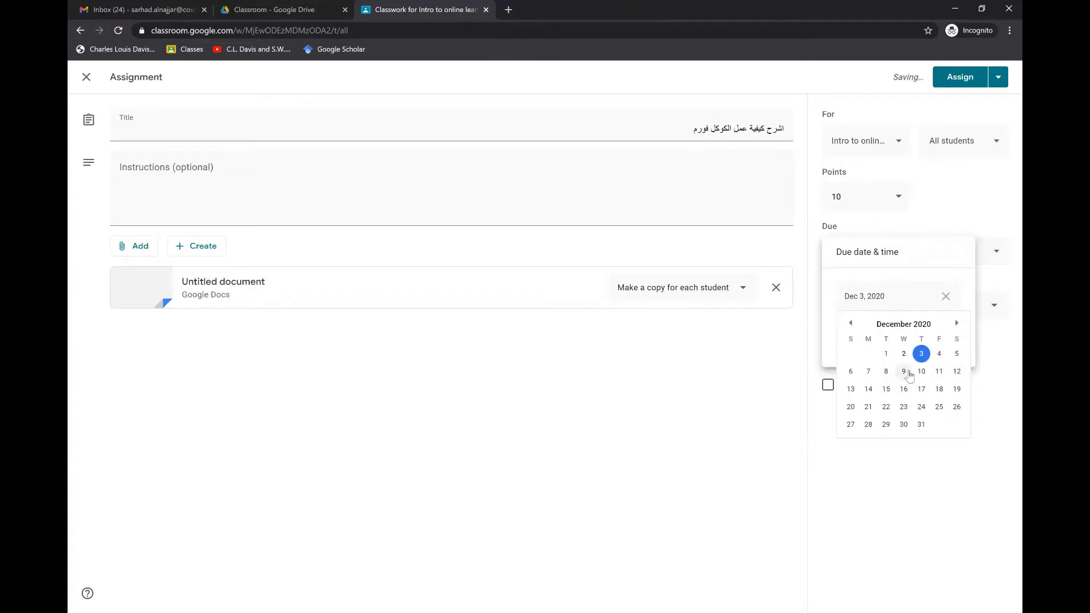
click(921, 372)
click(905, 332)
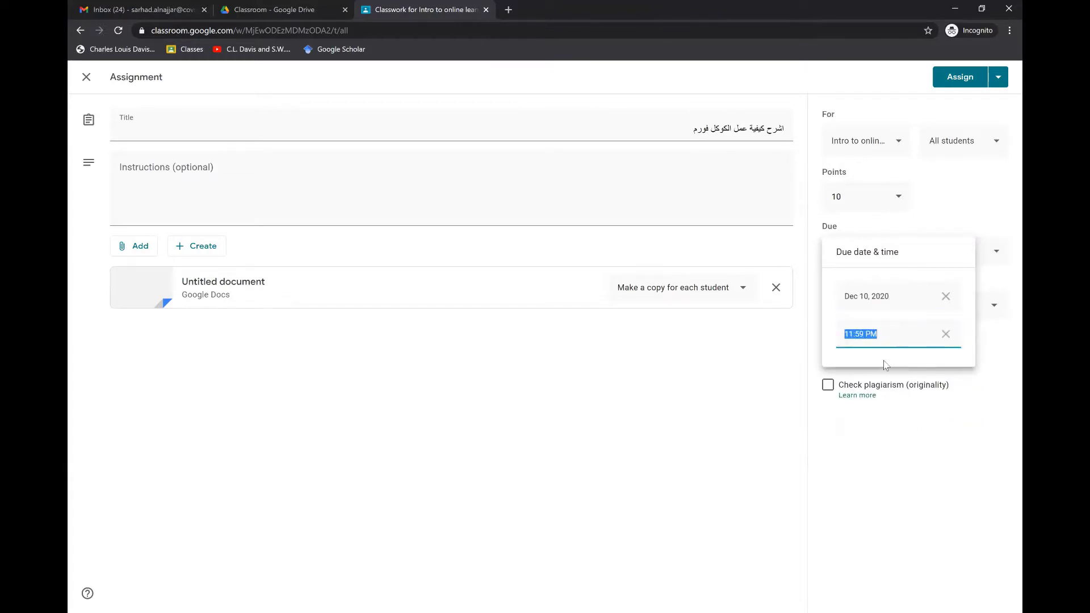
click(895, 448)
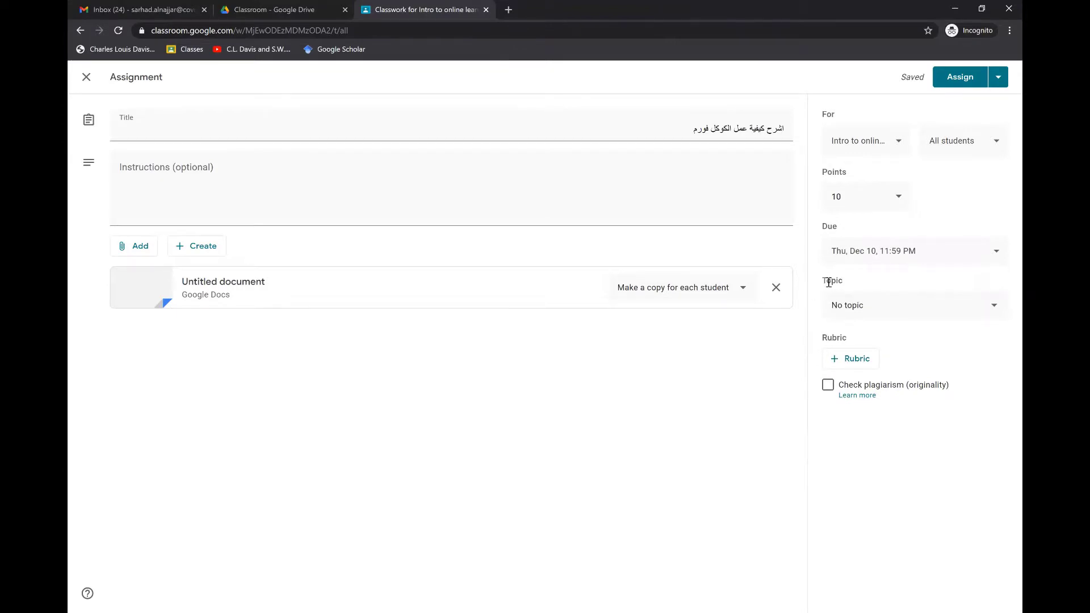
Place the assignment under the topic Gmail apps and enable the plagiarism (originality) check
click(916, 307)
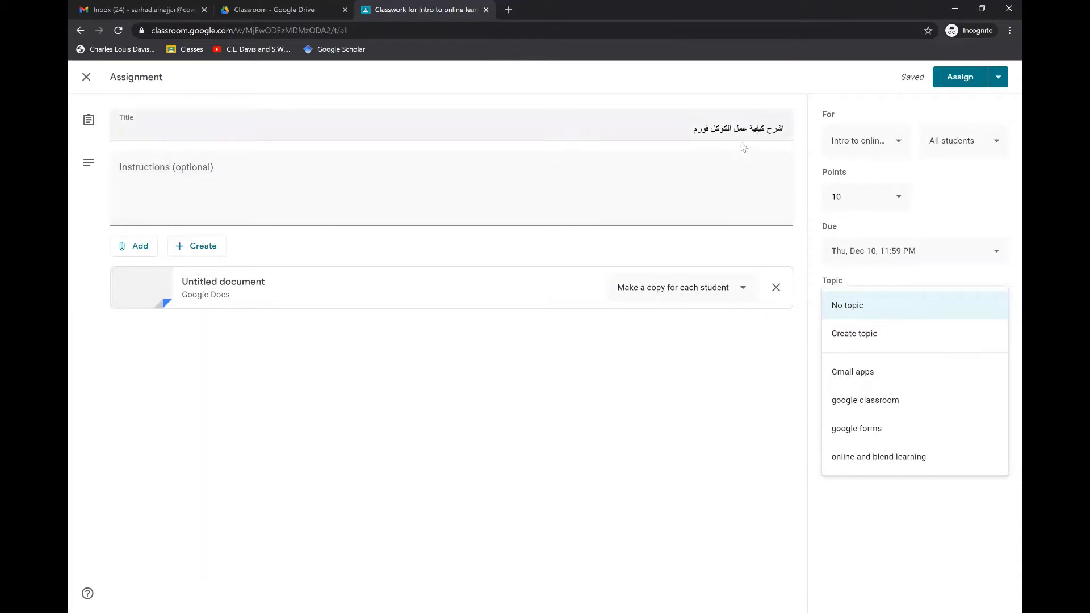
click(868, 375)
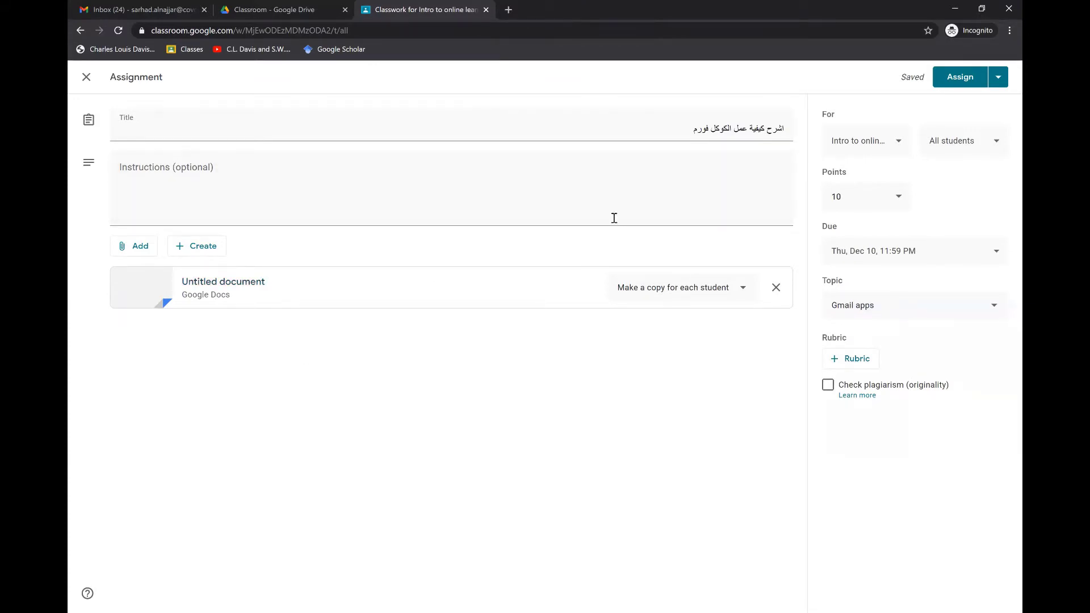
click(828, 385)
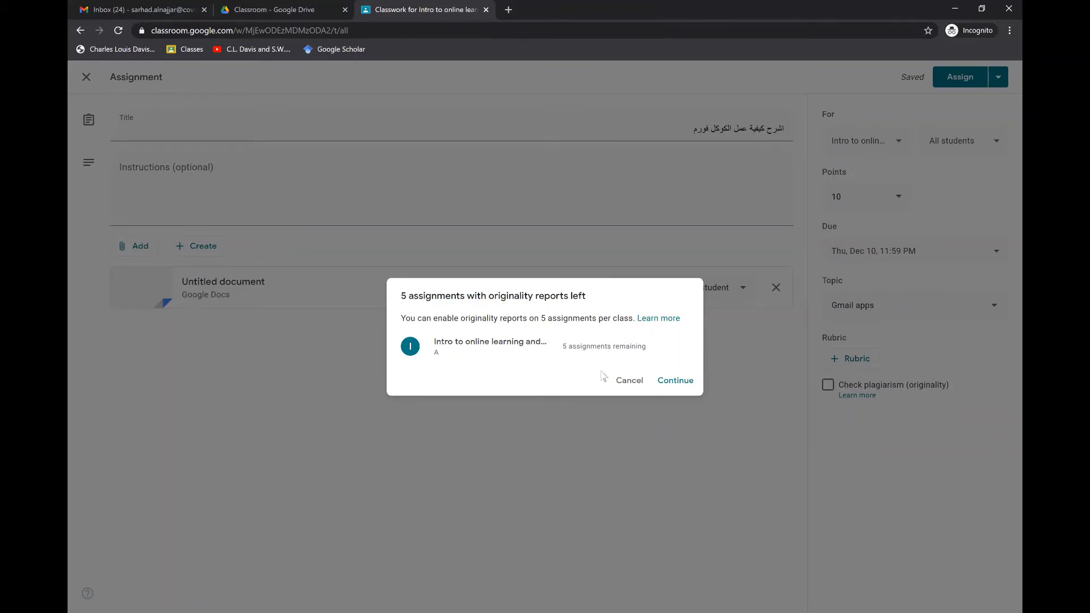
click(676, 382)
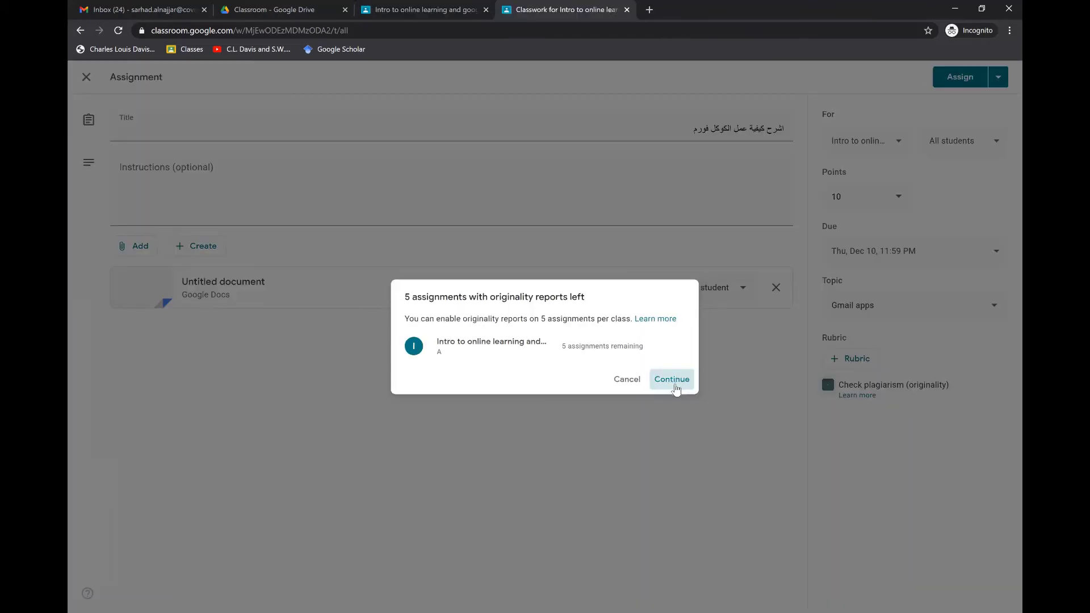
Accept using an originality report for this class and schedule the assignment to post on Dec 8, 2020 at 8:00 AM
click(676, 381)
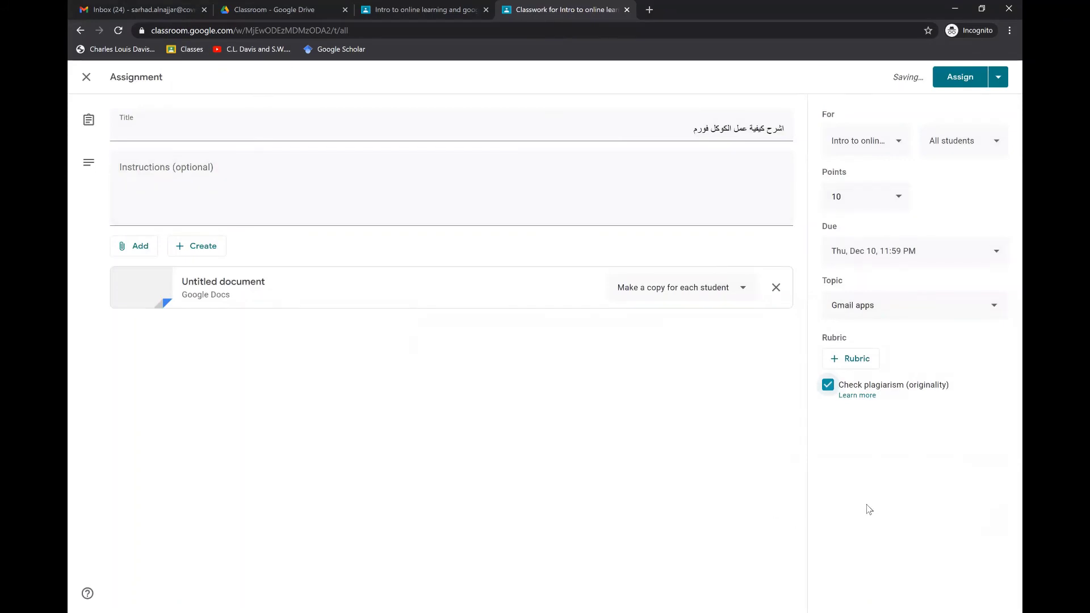
click(998, 77)
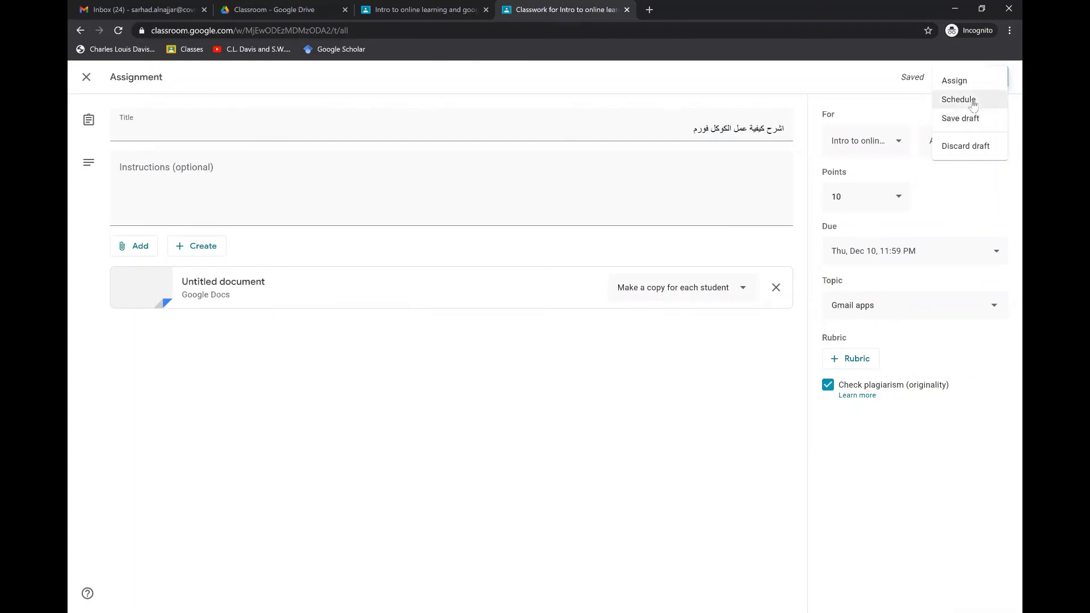
click(968, 101)
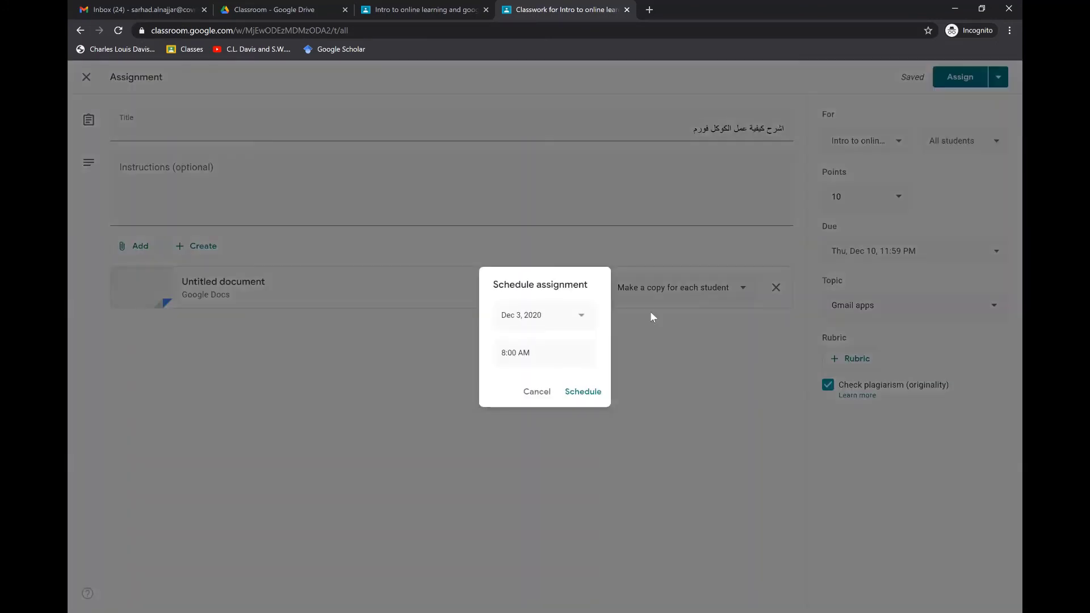
click(538, 356)
click(554, 321)
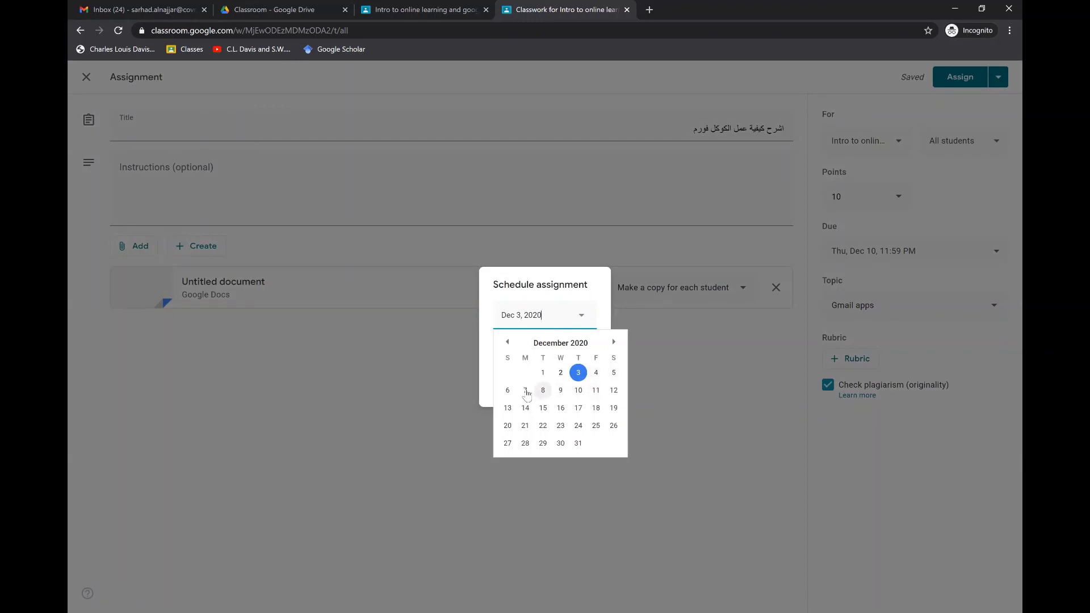
click(543, 391)
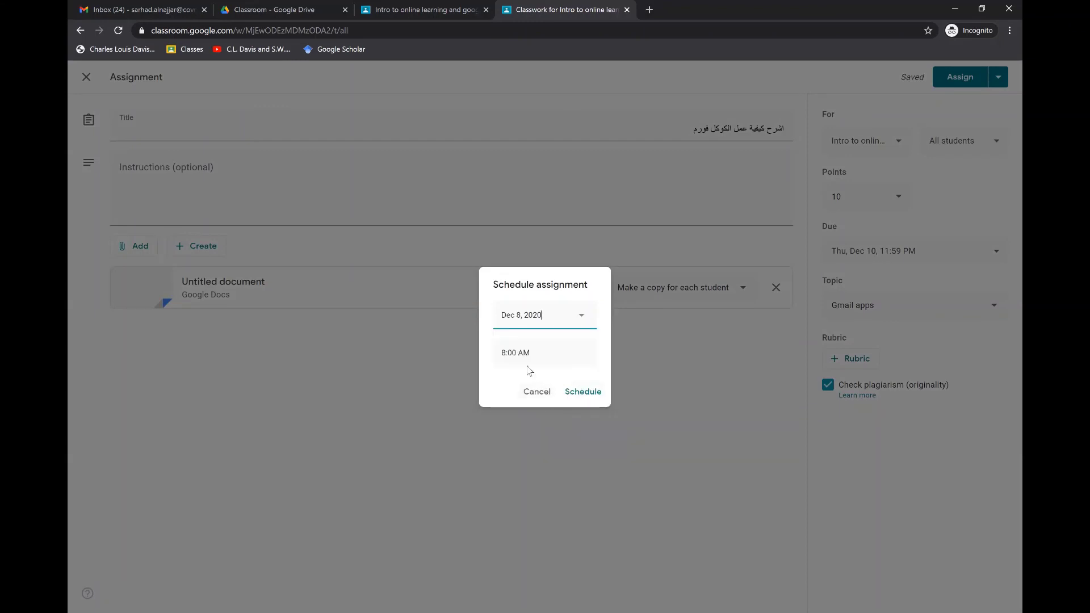
click(592, 397)
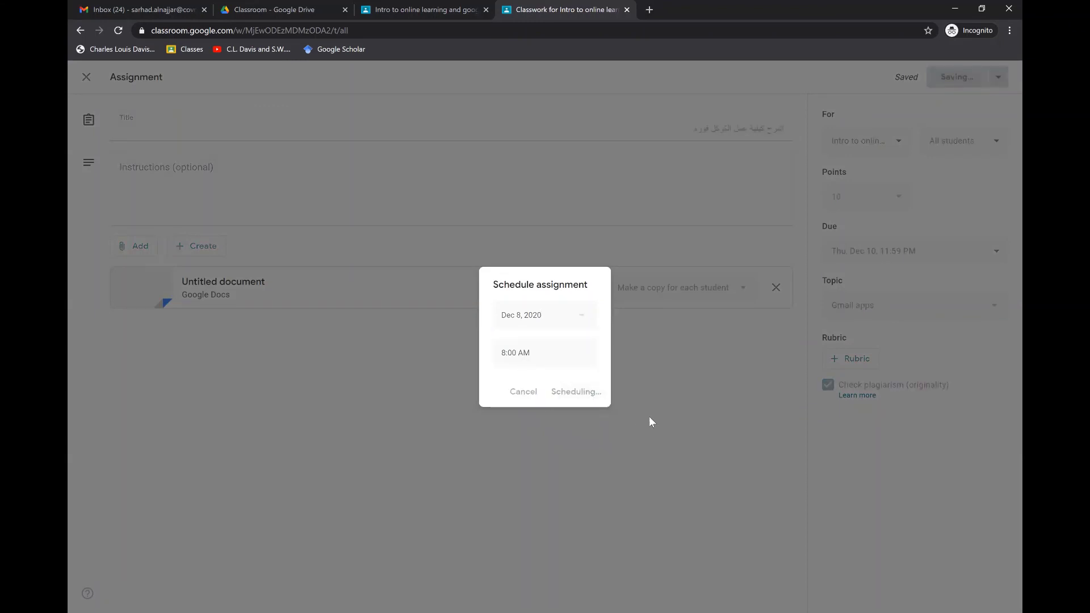